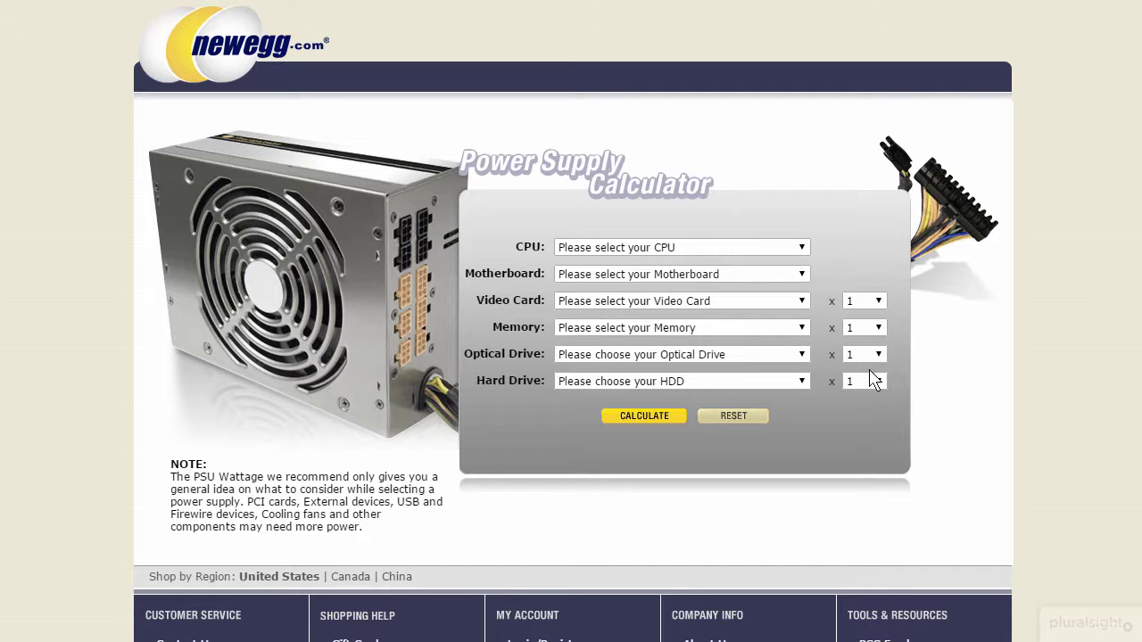
Choose Intel Core i7 (LGA1150) as the CPU and GIGABYTE GA-78LMT-USB3 (rev. 6.0) as the motherboard.
scroll(782, 348, down, 1)
scroll(785, 355, up, 1)
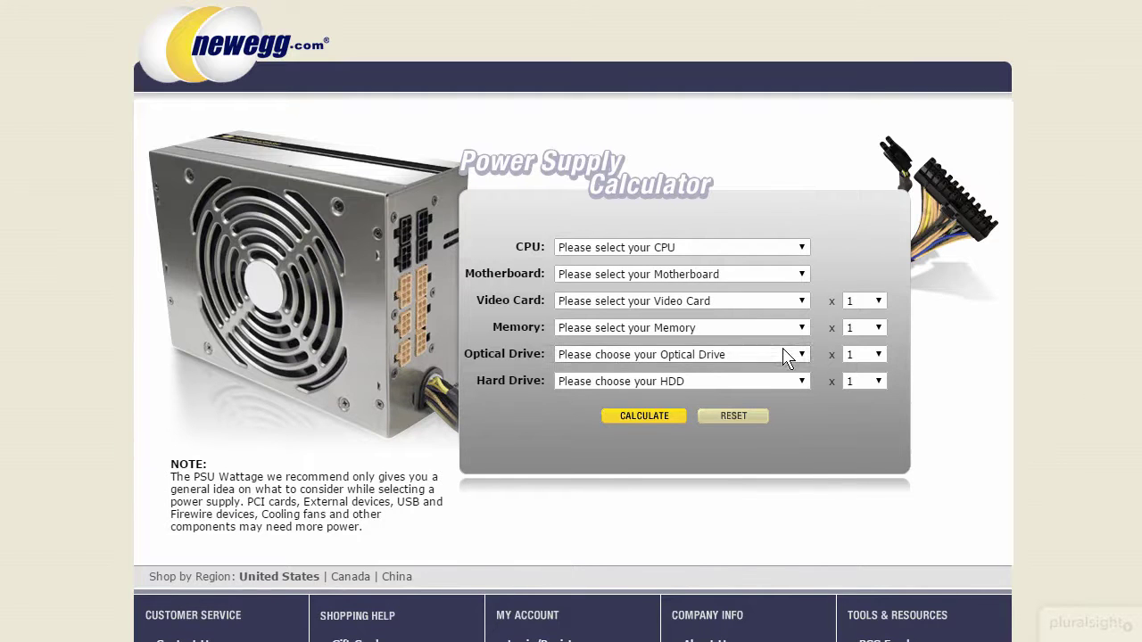
click(802, 248)
scroll(745, 410, down, 10)
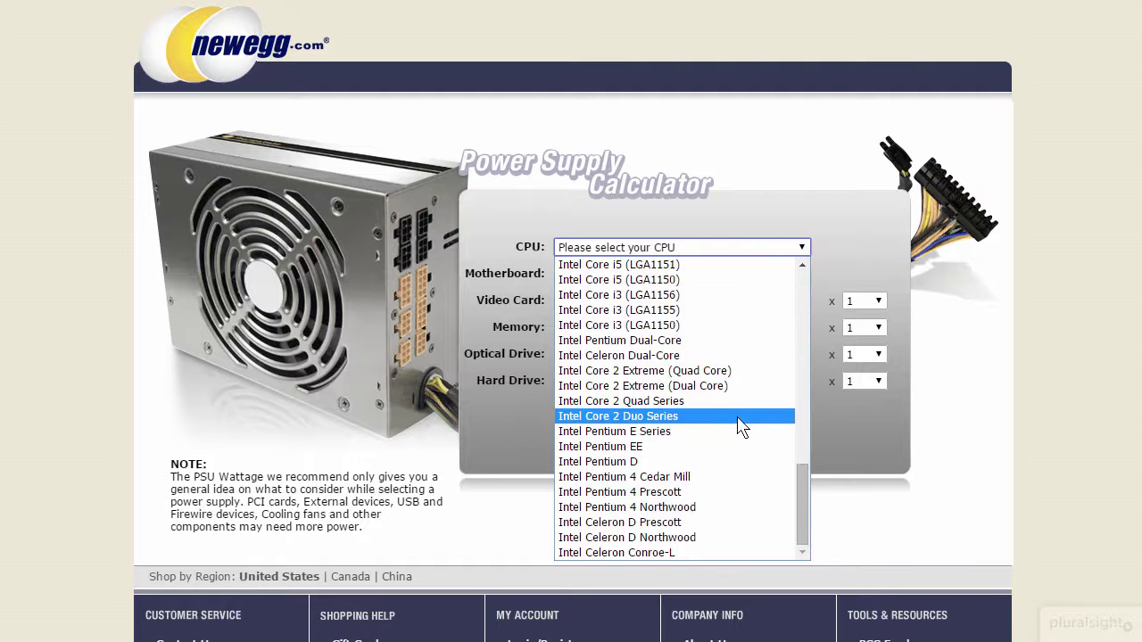
scroll(739, 426, up, 5)
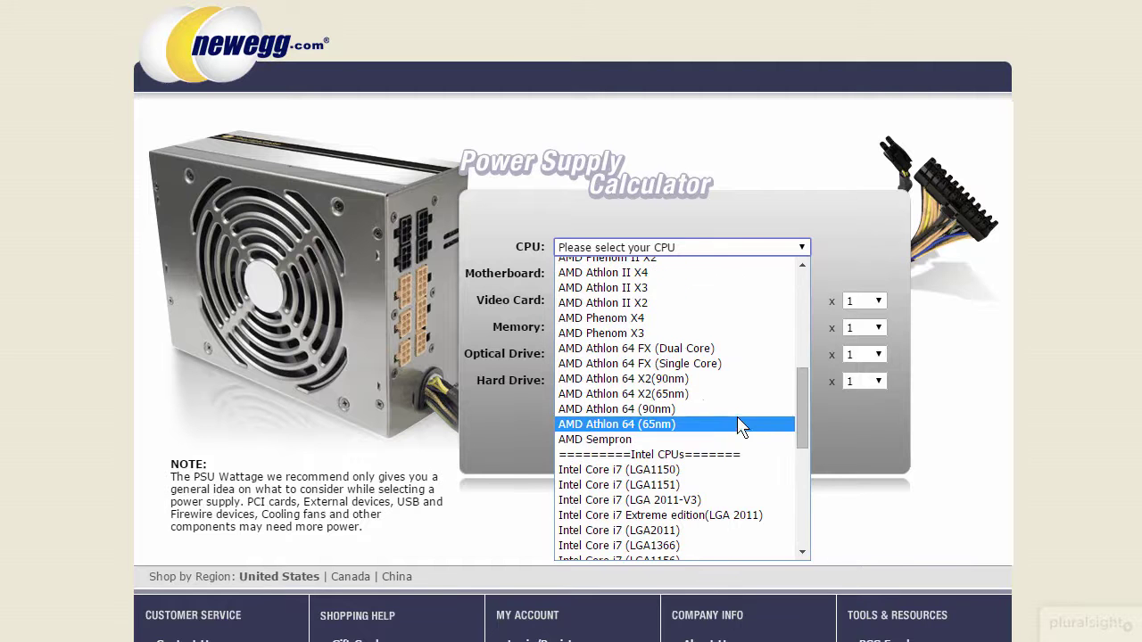
click(740, 470)
click(803, 276)
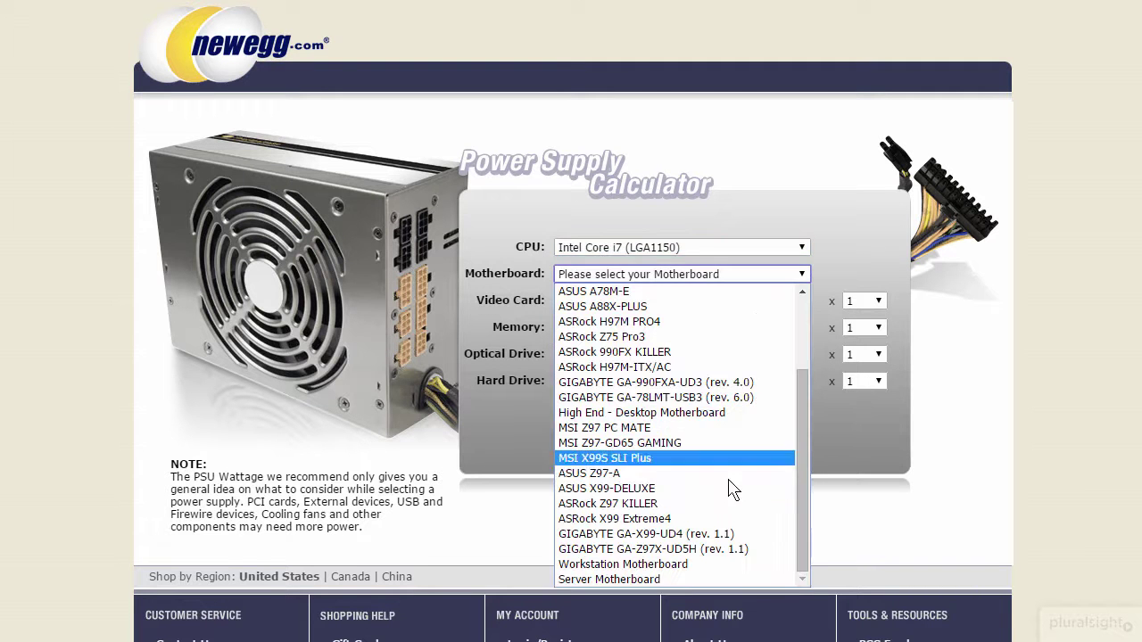
click(715, 401)
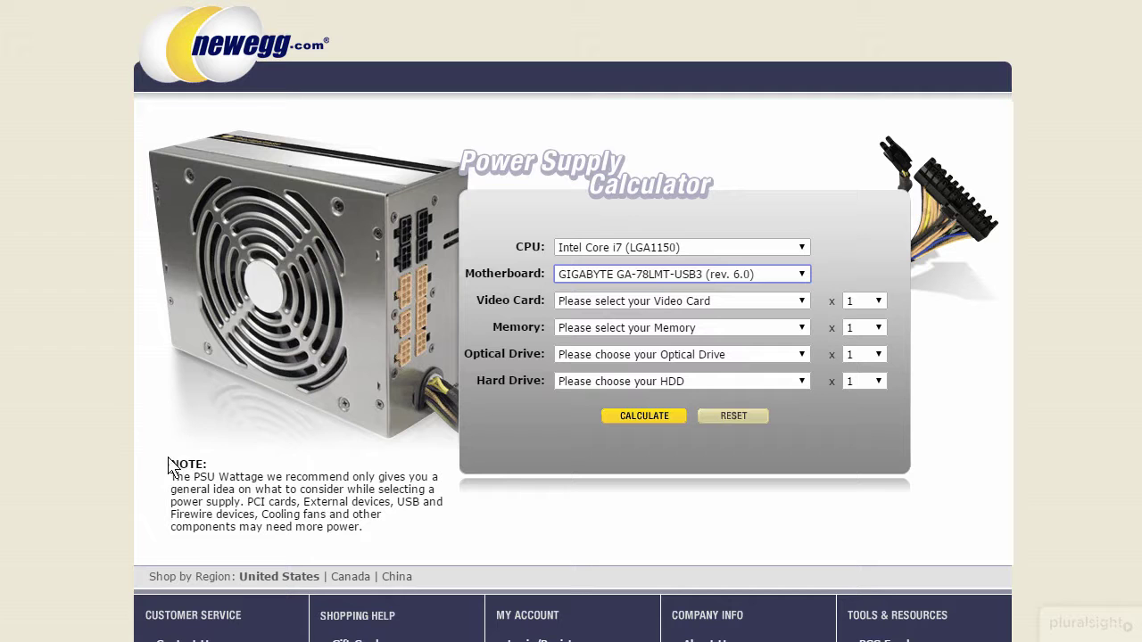
Highlight the note on the wattage estimate and its warning about extra components.
drag(170, 465, 396, 539)
click(396, 539)
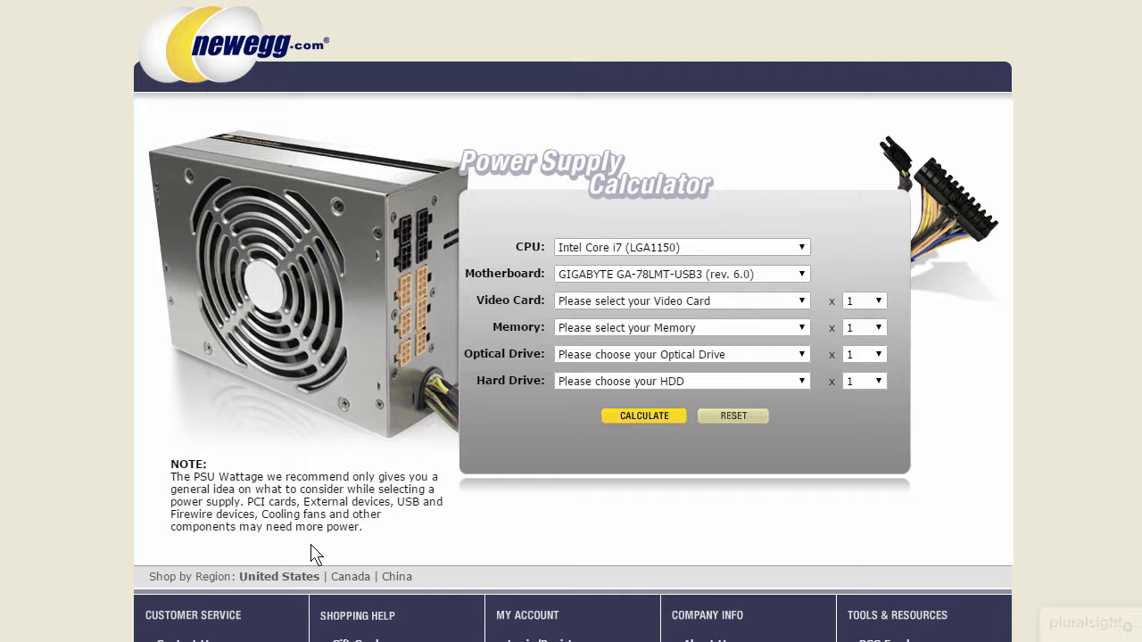
drag(170, 501, 377, 530)
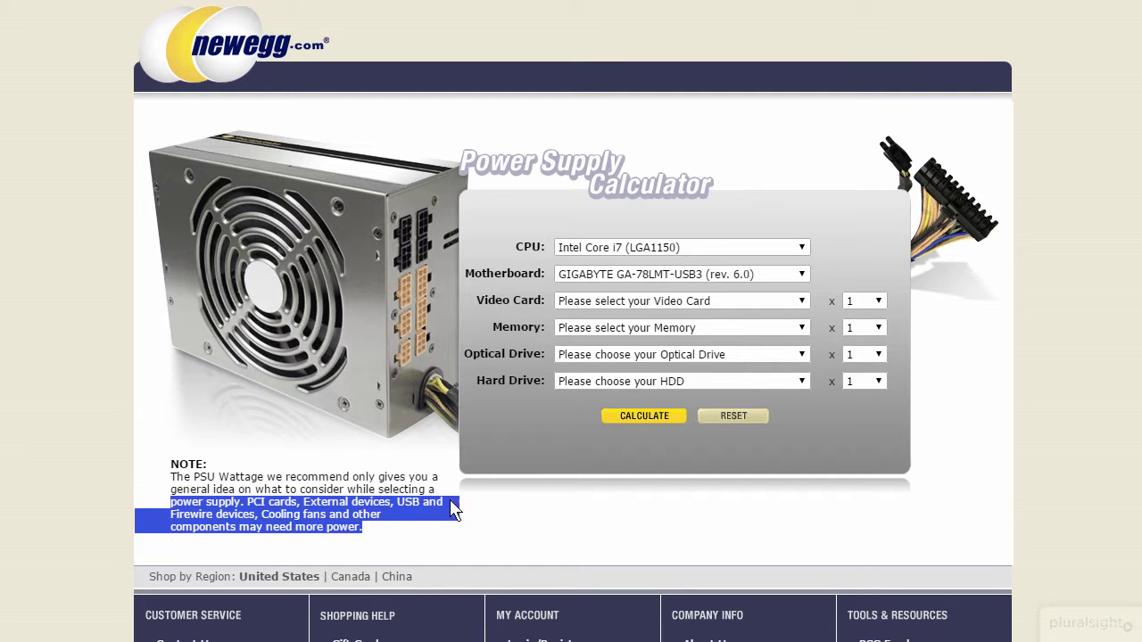
click(256, 513)
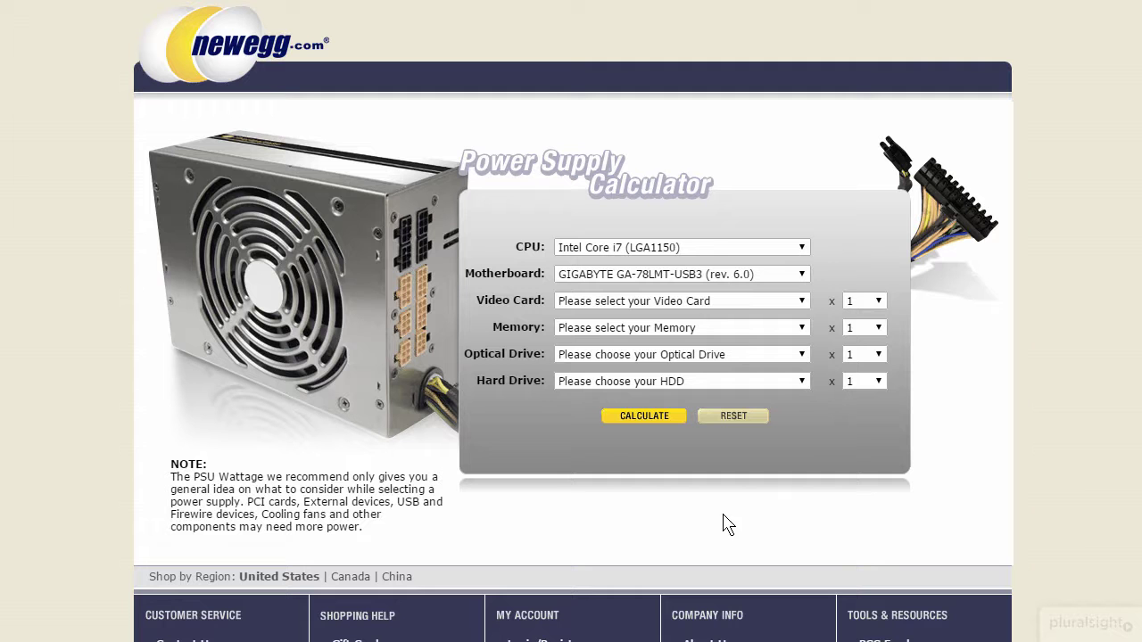
Add an NVIDIA GeForce GTX 590 video card and set 8GB DDR3 memory quantity to 4.
click(801, 302)
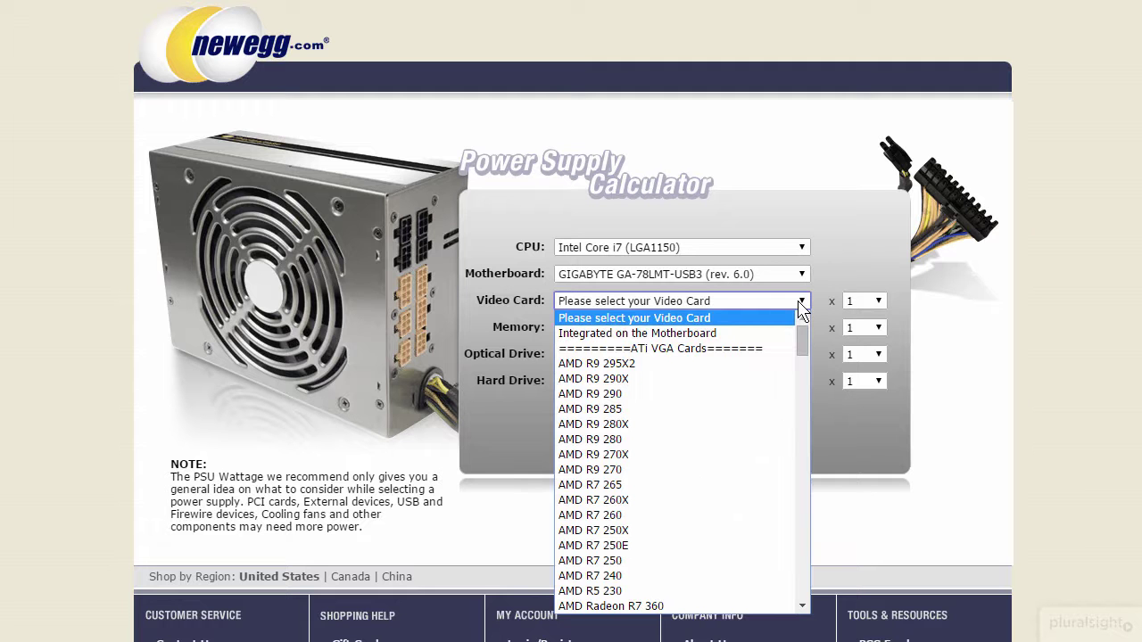
scroll(761, 438, down, 15)
click(756, 446)
click(870, 329)
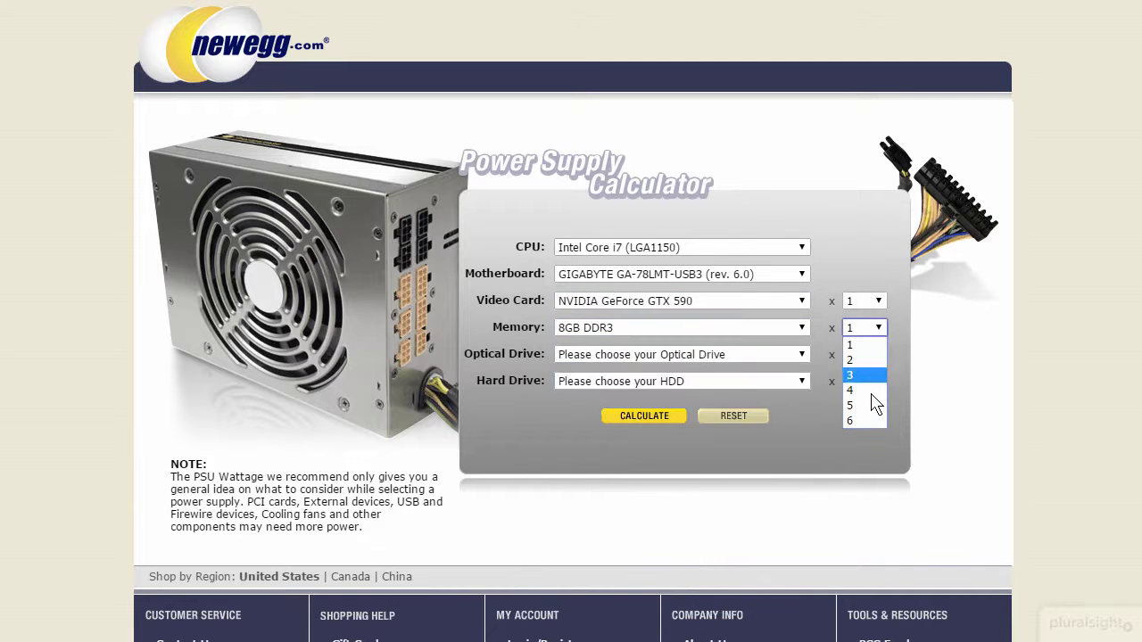
click(865, 389)
Add a Blu-Ray optical drive and two 10,000RPM 3.5" hard drives.
click(804, 350)
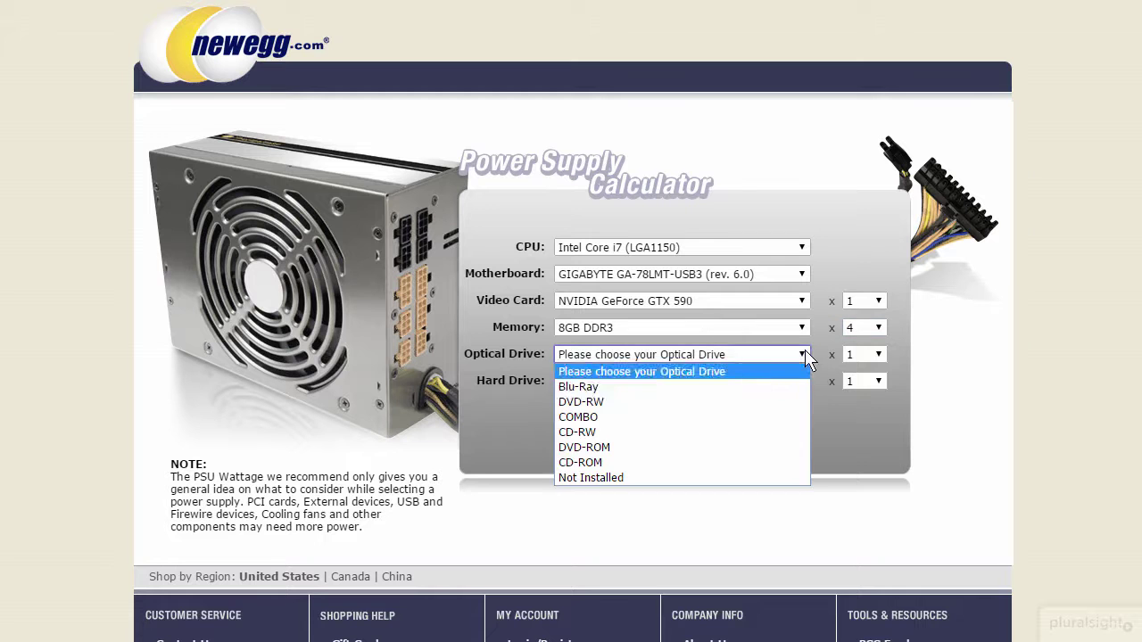
click(798, 387)
click(805, 382)
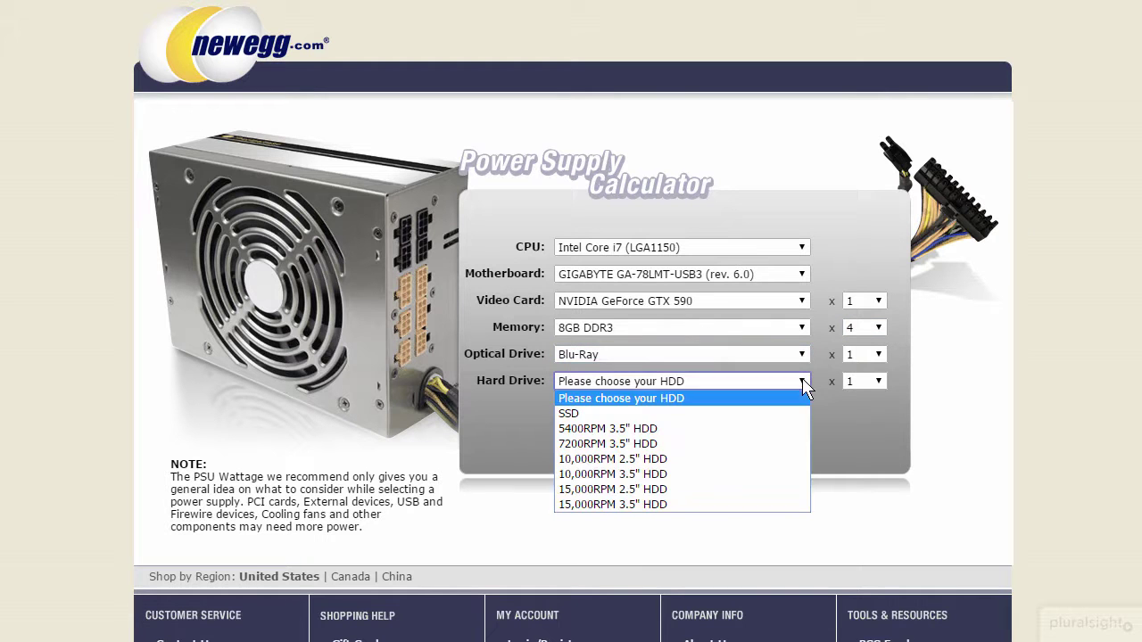
click(768, 474)
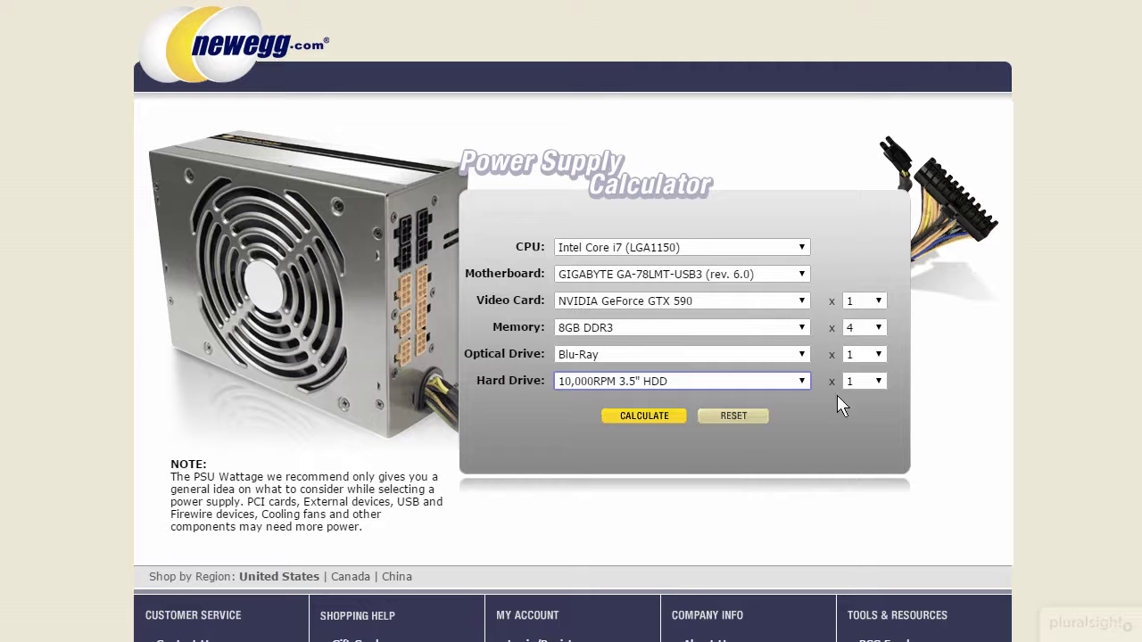
click(879, 381)
click(857, 414)
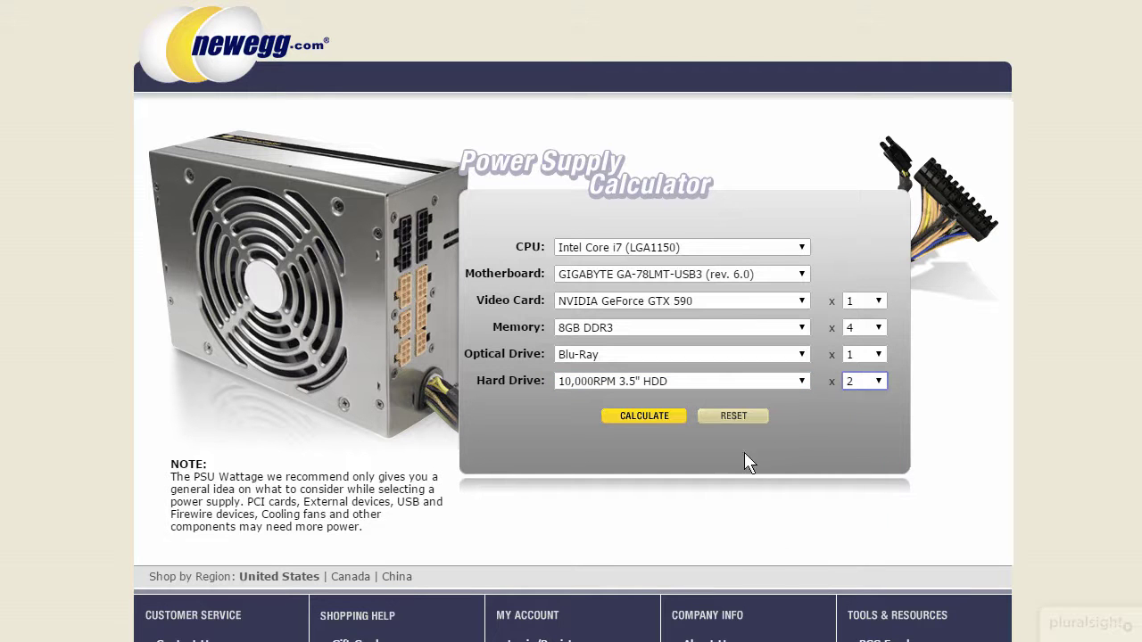
Calculate the build's recommended PSU wattage (566 W) and highlight the result.
click(639, 419)
scroll(636, 416, down, 1)
drag(472, 415, 723, 412)
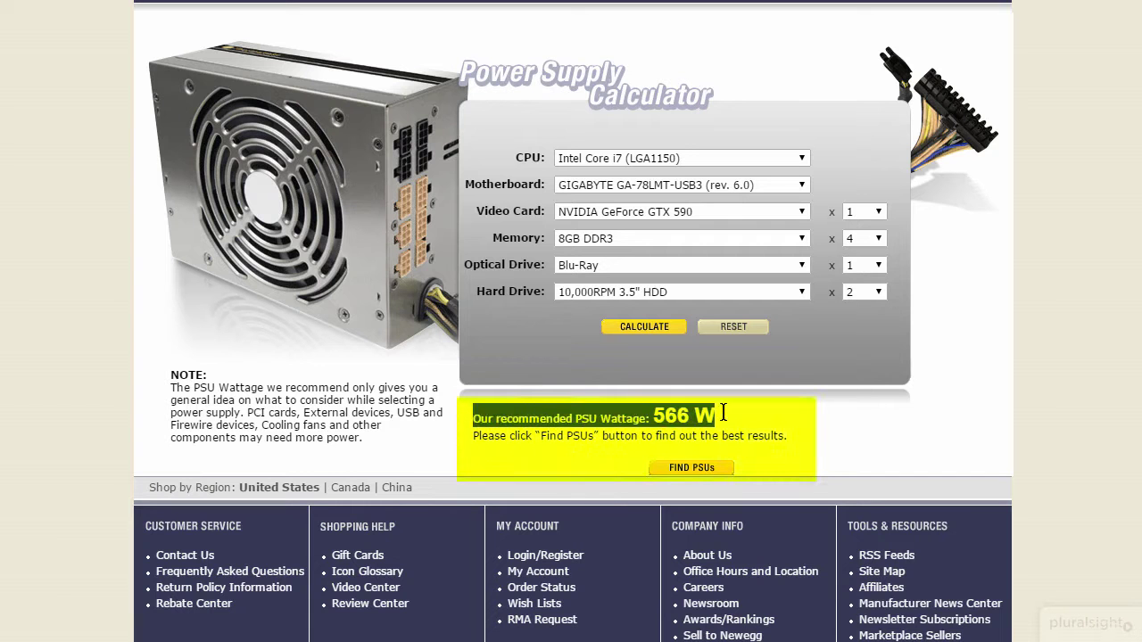
click(785, 437)
Search Newegg for power supplies matching the 566 W recommendation (500W–599W).
scroll(785, 437, up, 1)
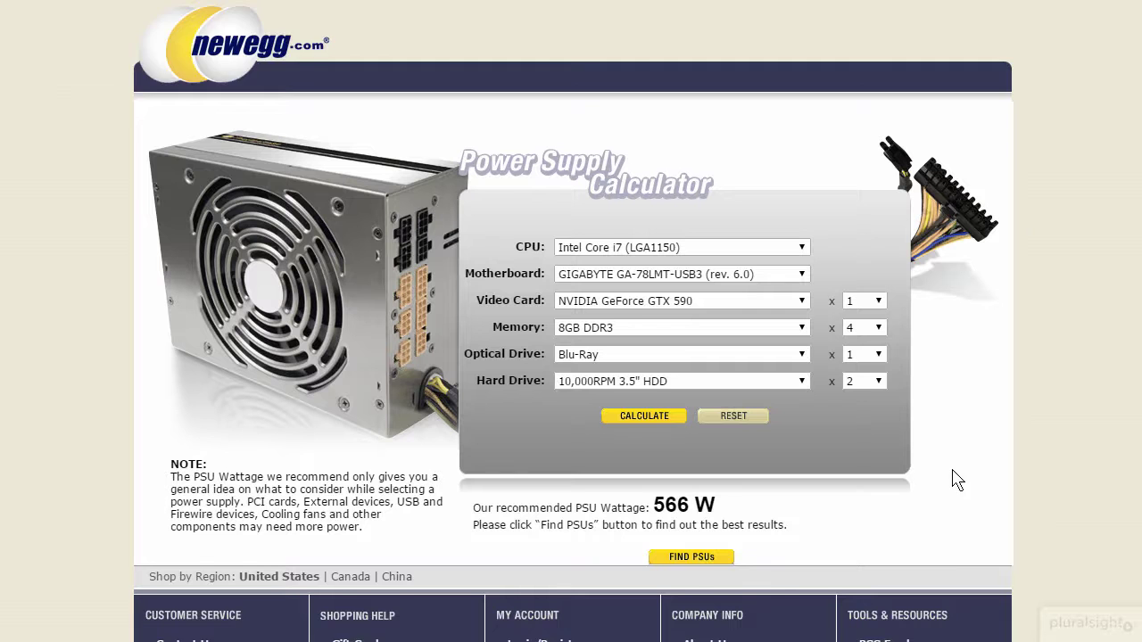
scroll(954, 477, down, 1)
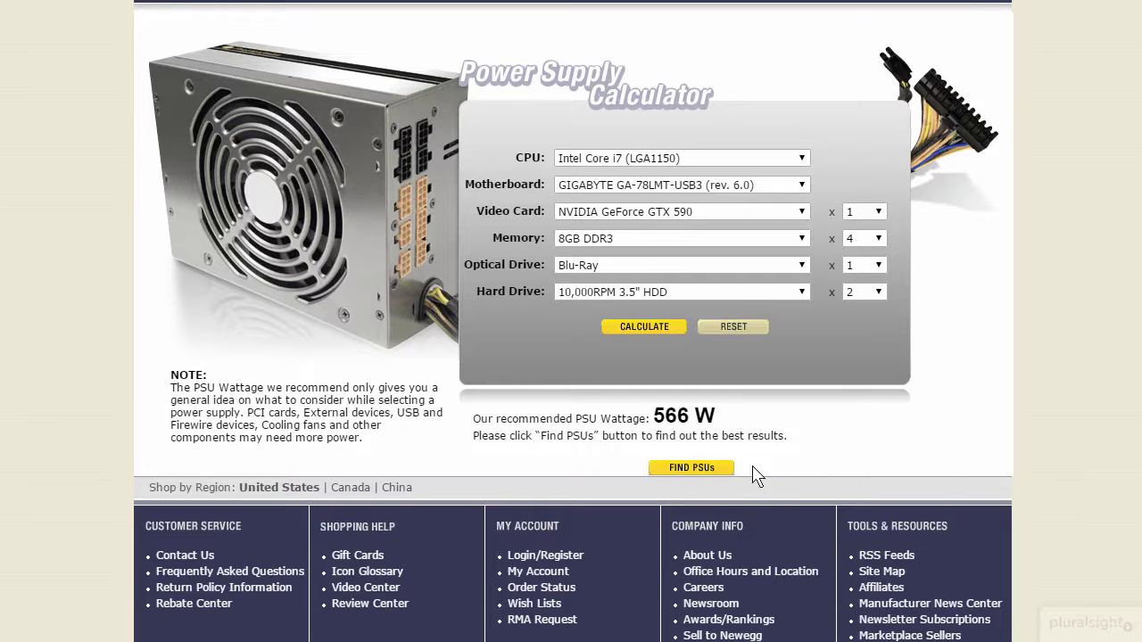
click(694, 470)
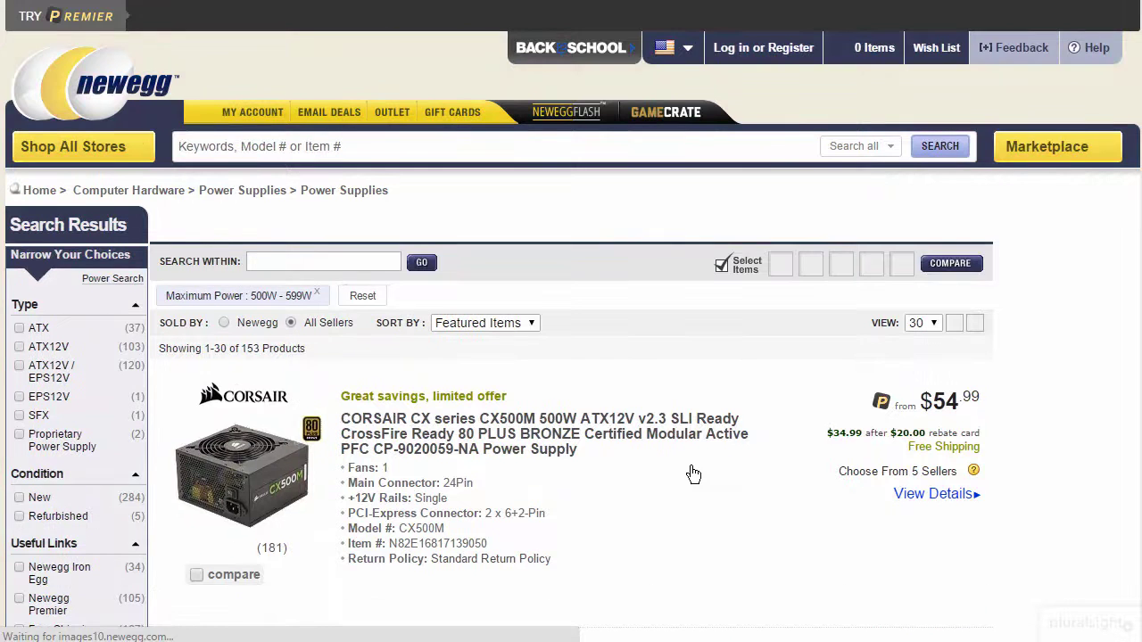
Scroll through the 500W–599W power supply listings led by the Corsair CX500M.
scroll(695, 476, down, 1)
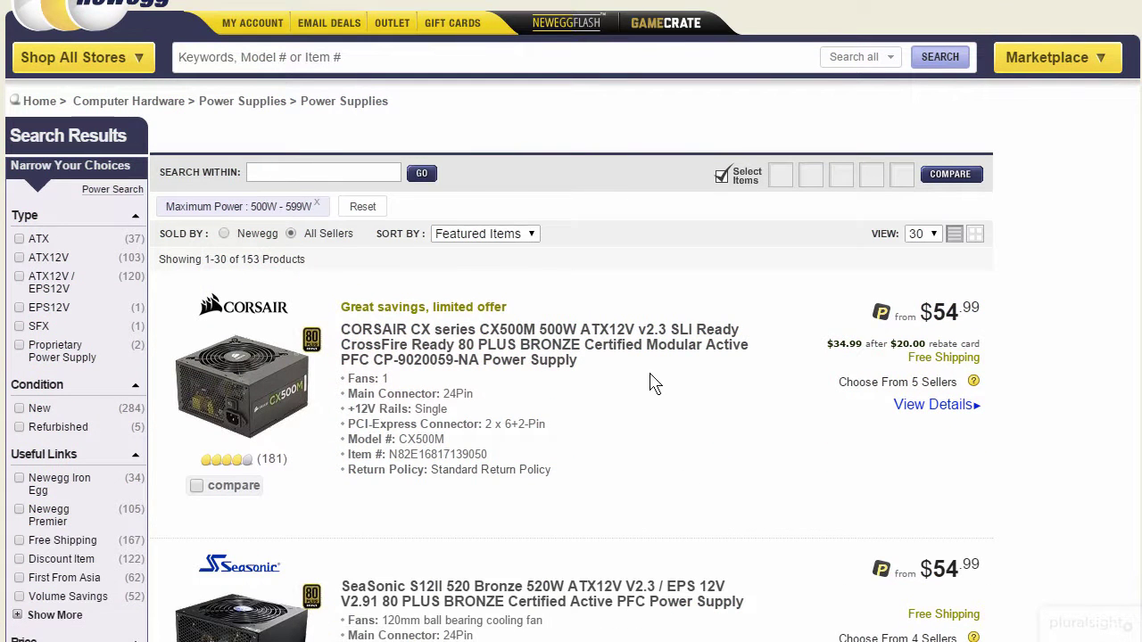
scroll(661, 388, down, 1)
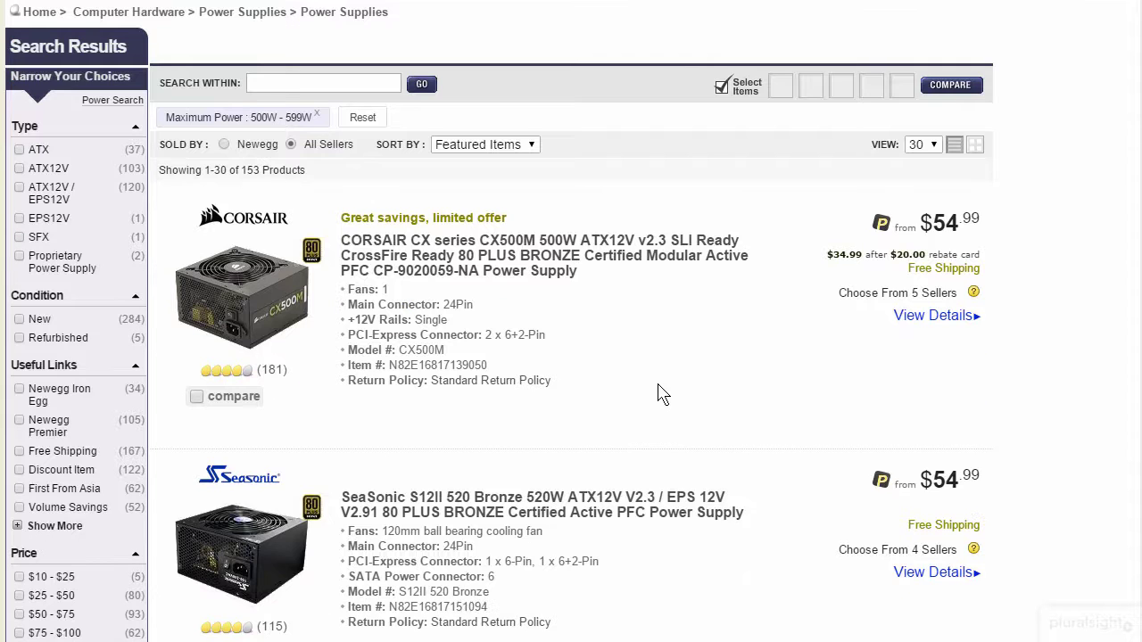
scroll(661, 395, up, 2)
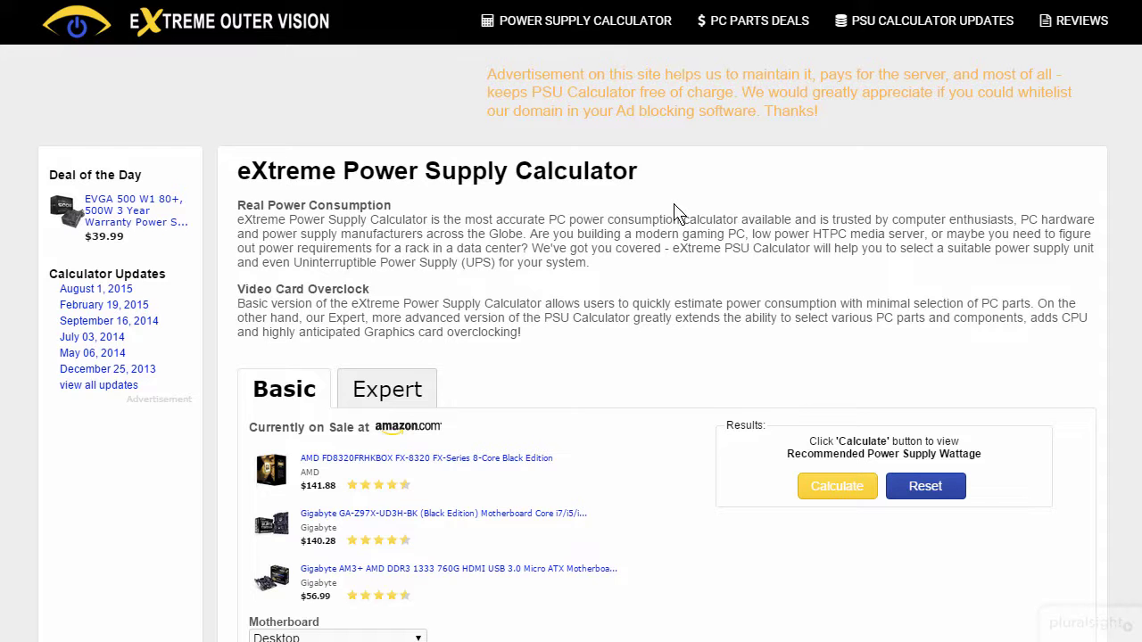
Switch the eXtreme Outer Vision calculator from Basic to Expert and review its fields.
scroll(740, 295, down, 4)
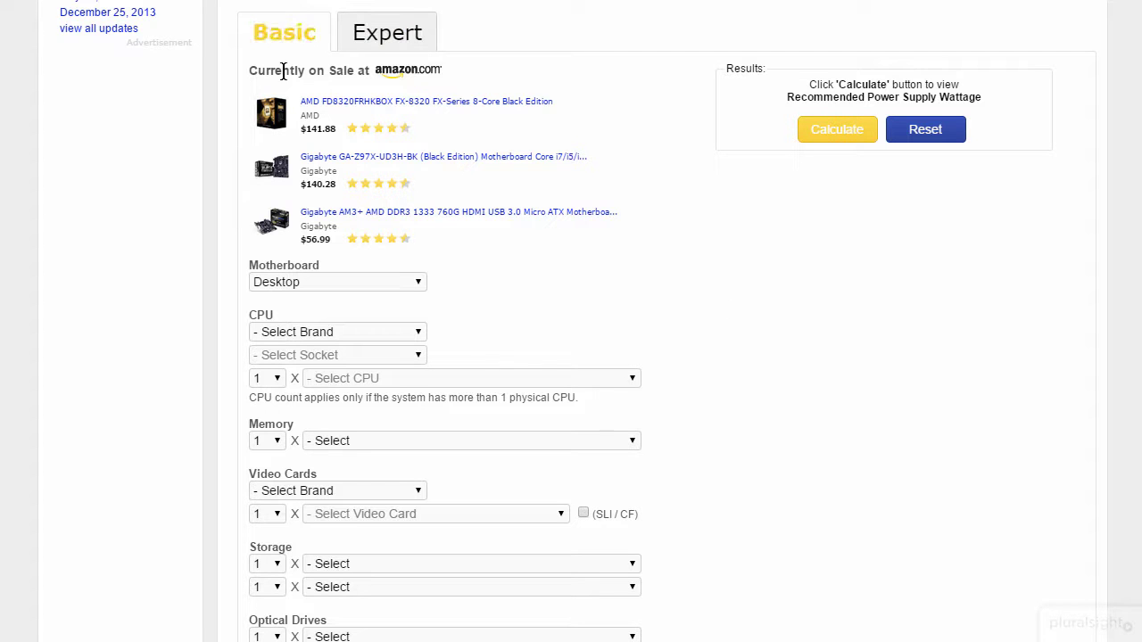
click(386, 38)
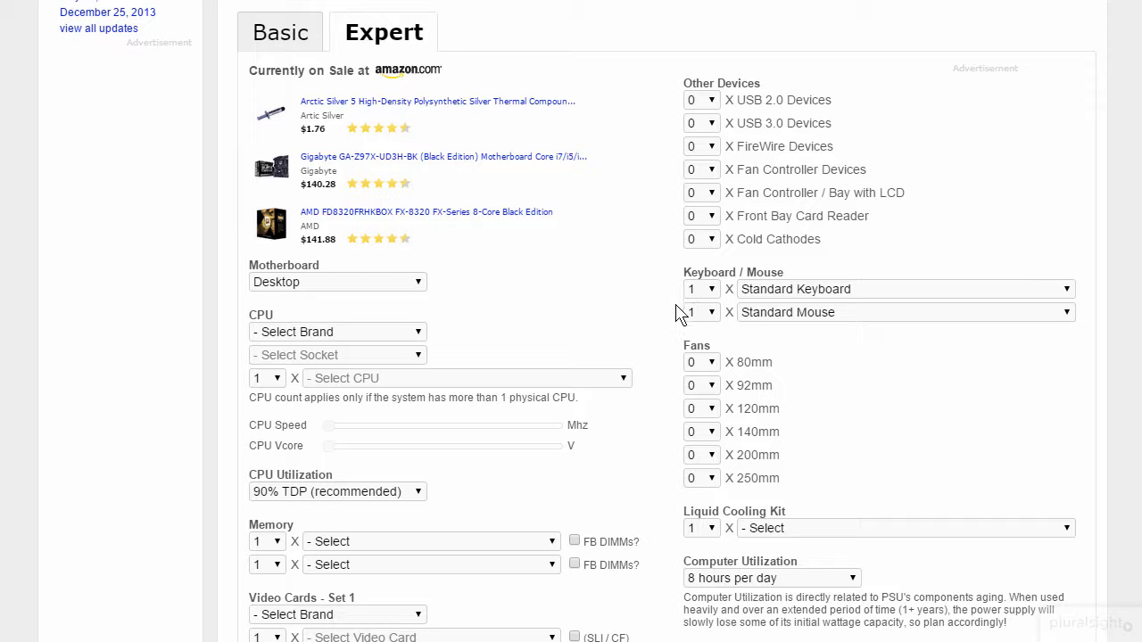
scroll(663, 327, up, 4)
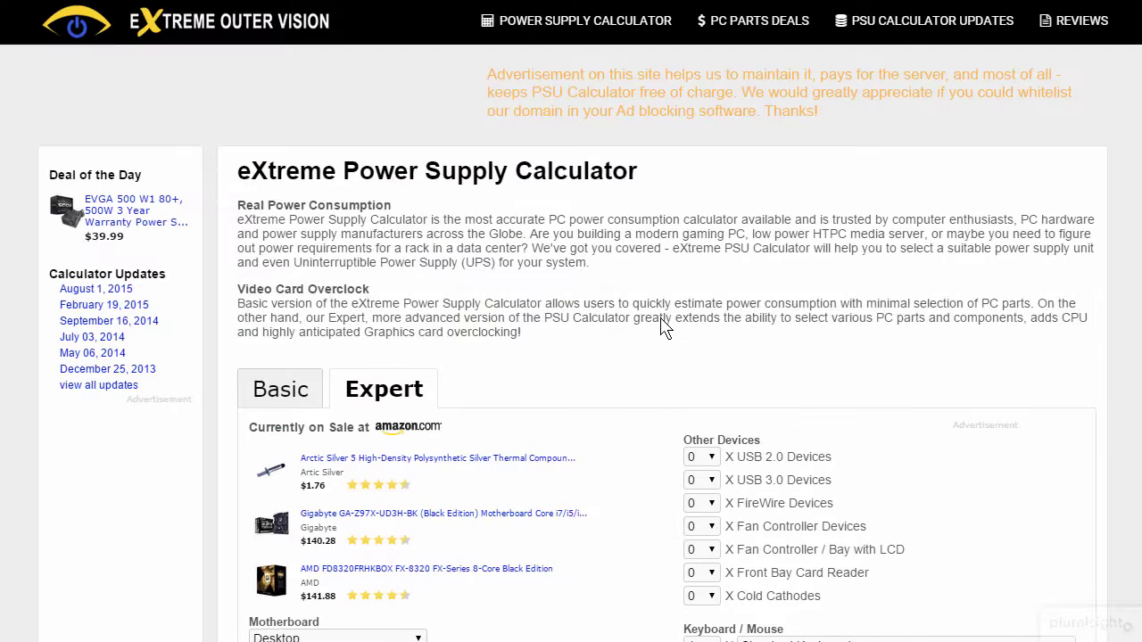
scroll(660, 319, down, 2)
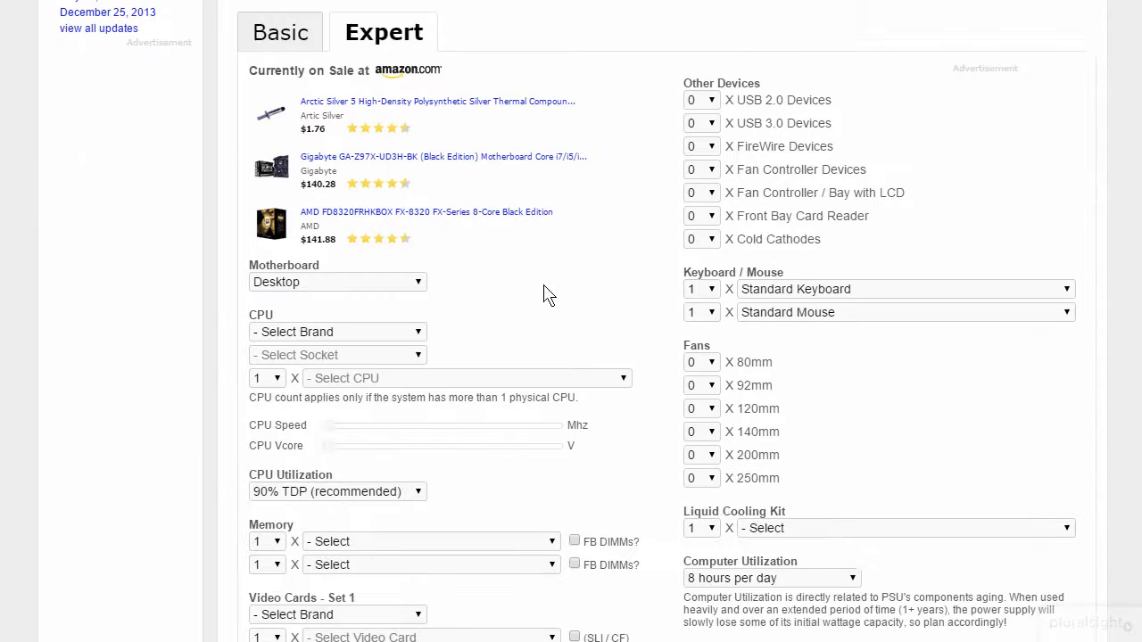
scroll(549, 303, up, 1)
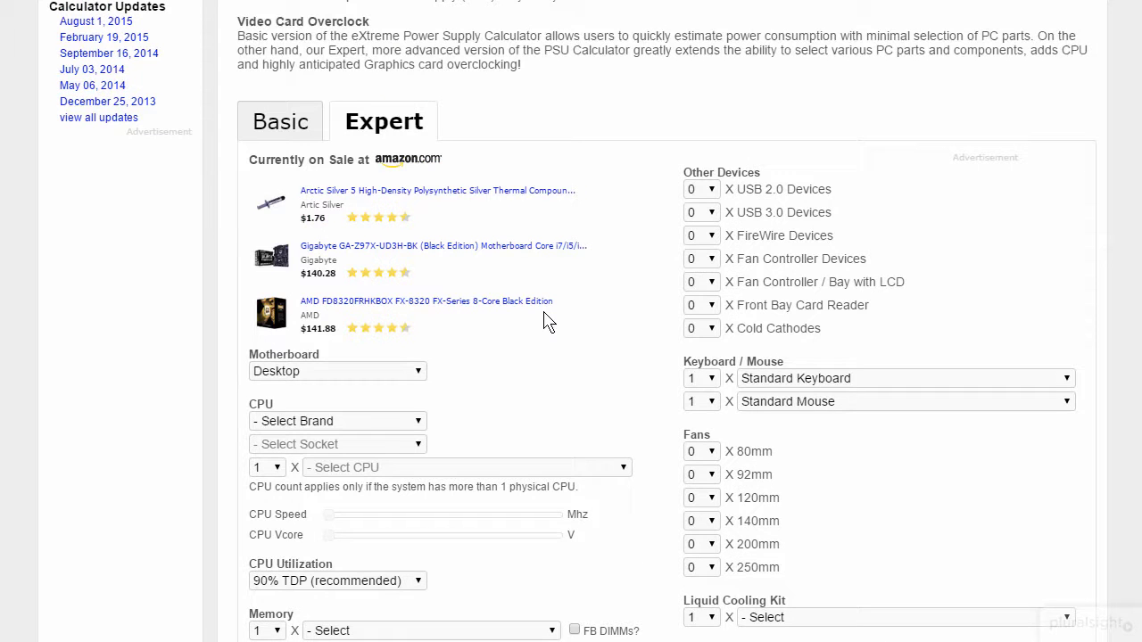
scroll(549, 321, up, 3)
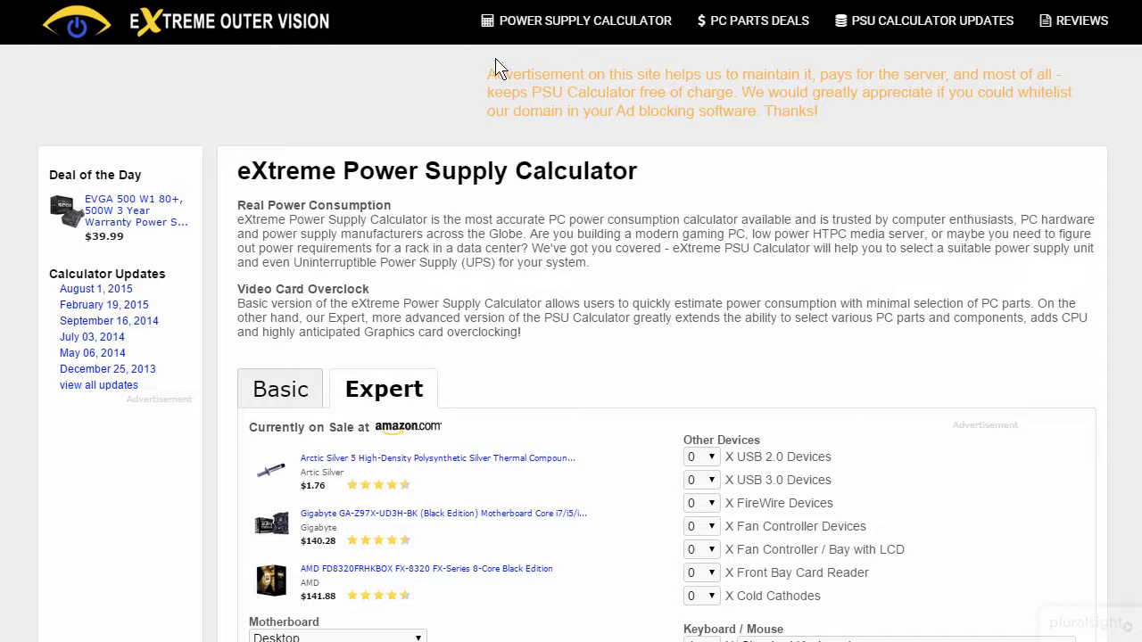
Check the Computer Utilization choices, leaving it at 8 hours per day.
scroll(706, 308, down, 3)
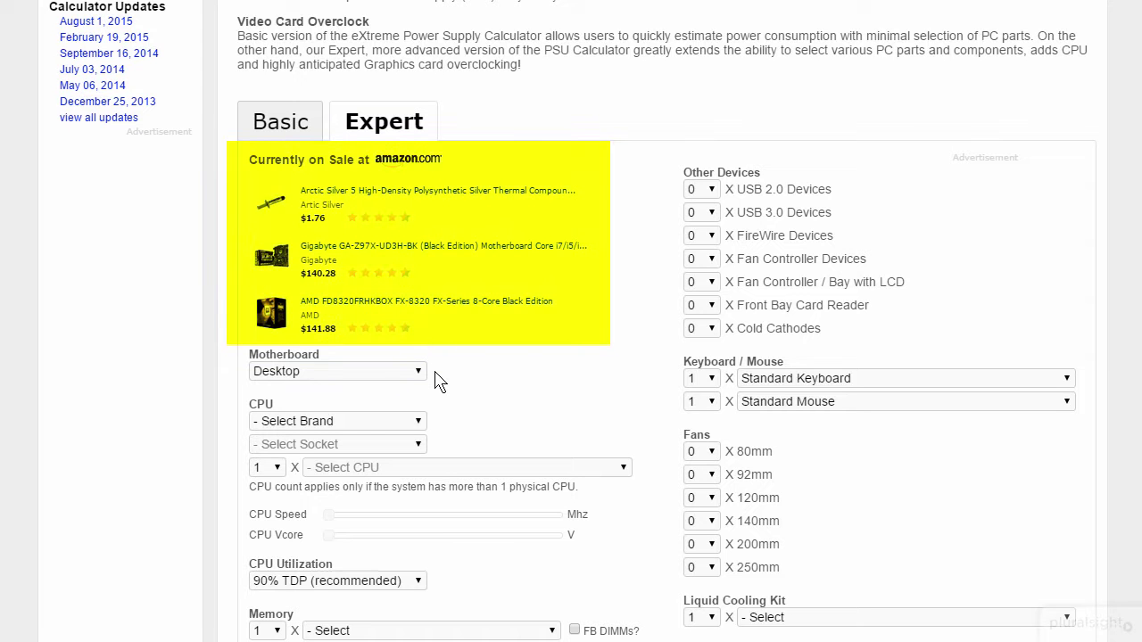
scroll(439, 381, down, 4)
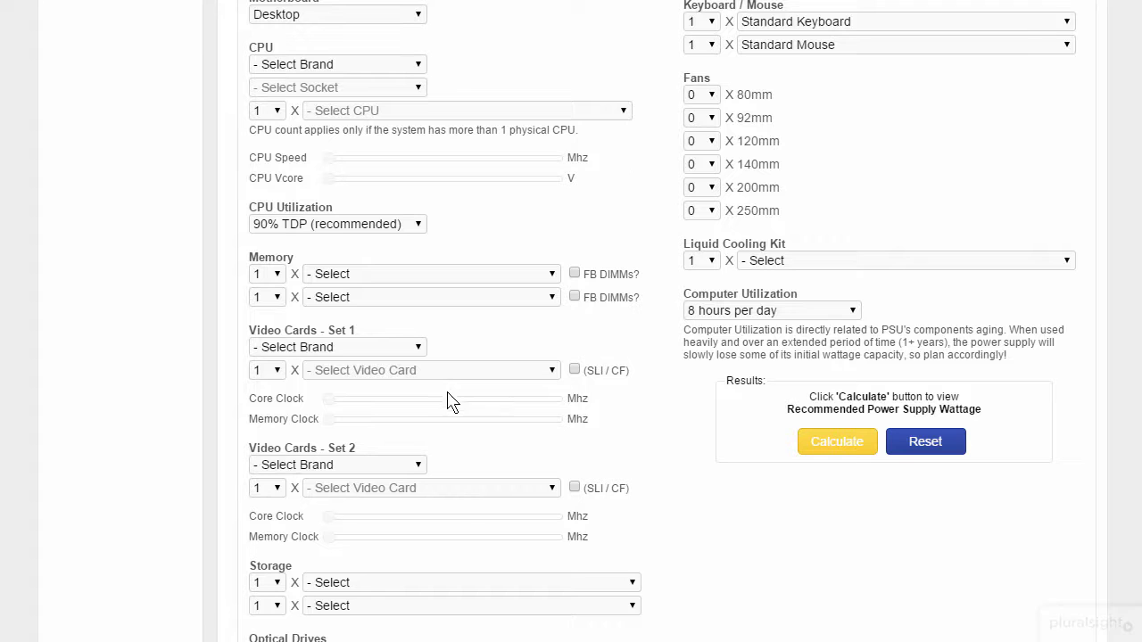
click(703, 314)
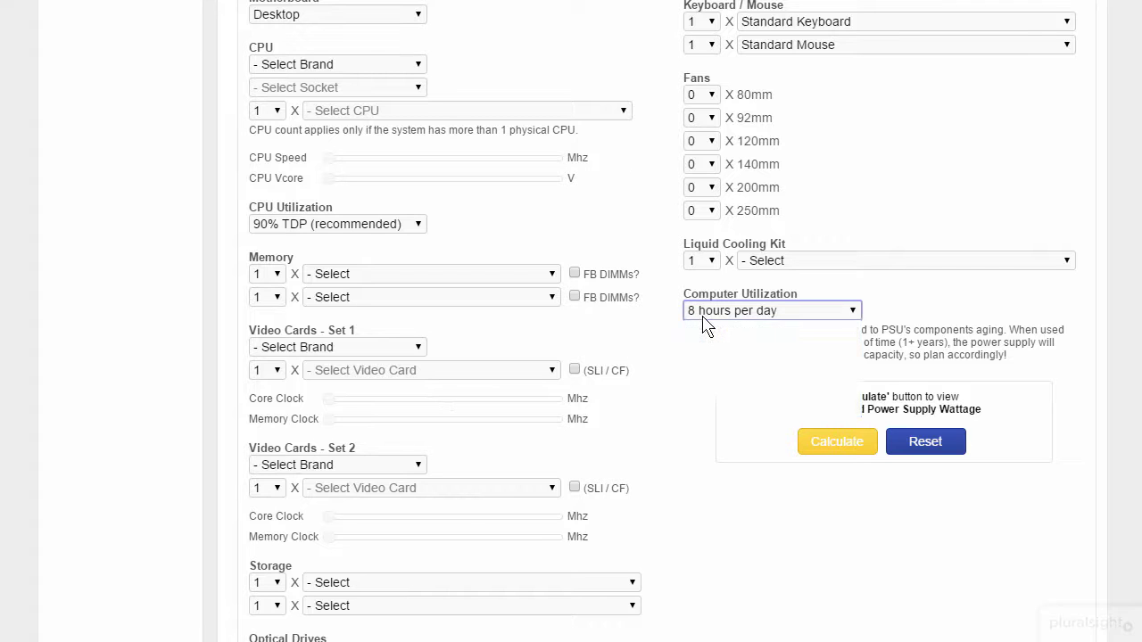
click(652, 325)
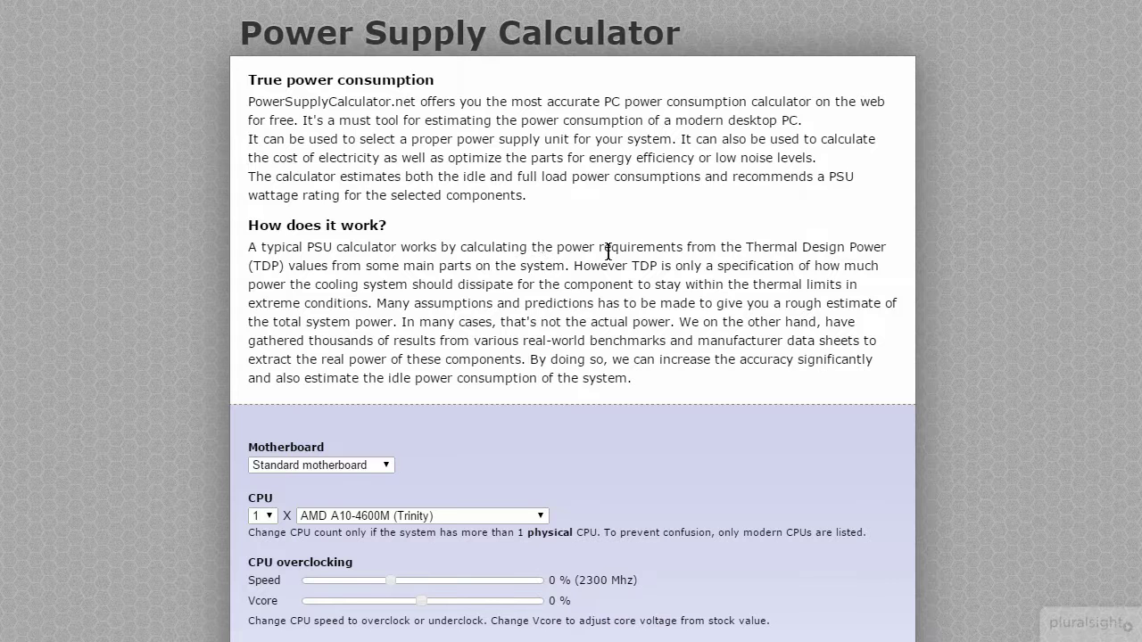
scroll(639, 259, down, 4)
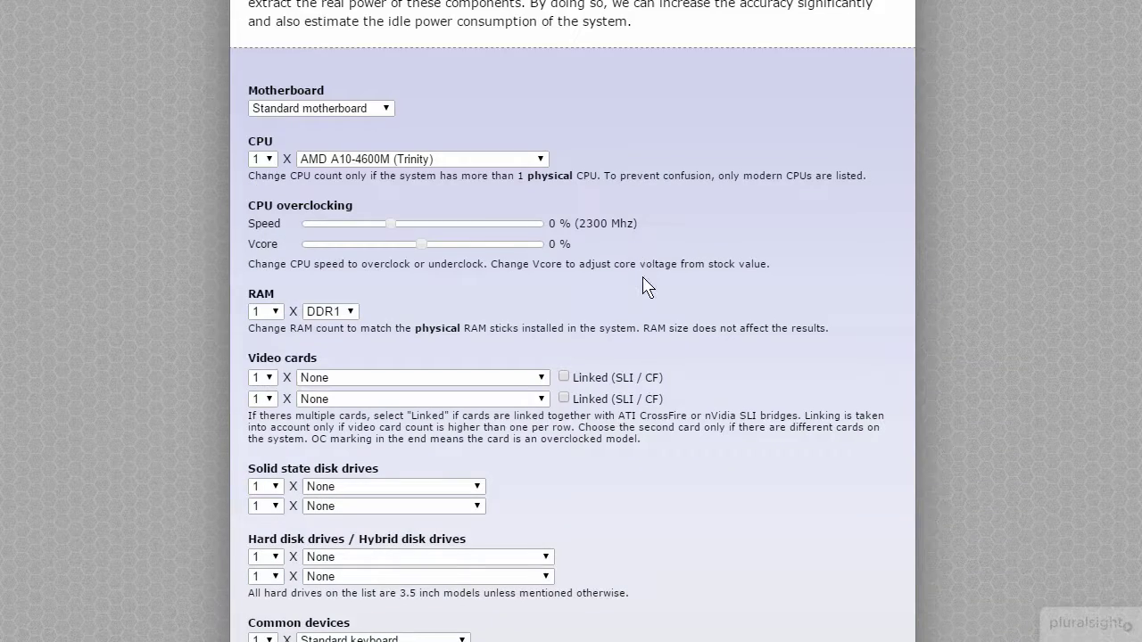
scroll(642, 285, down, 7)
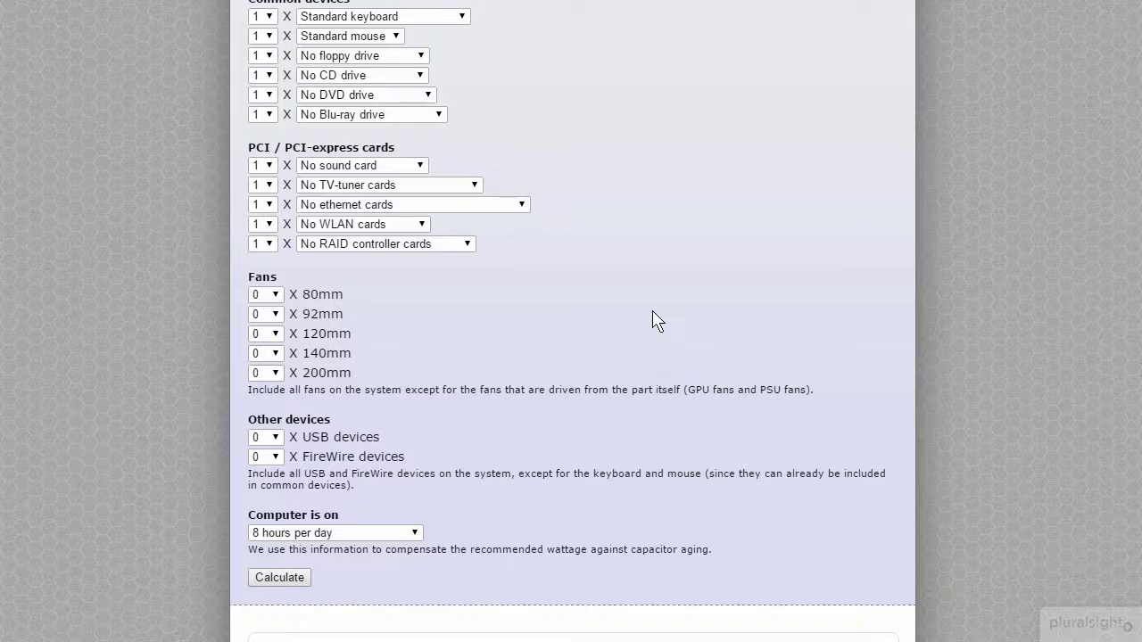
scroll(652, 318, up, 2)
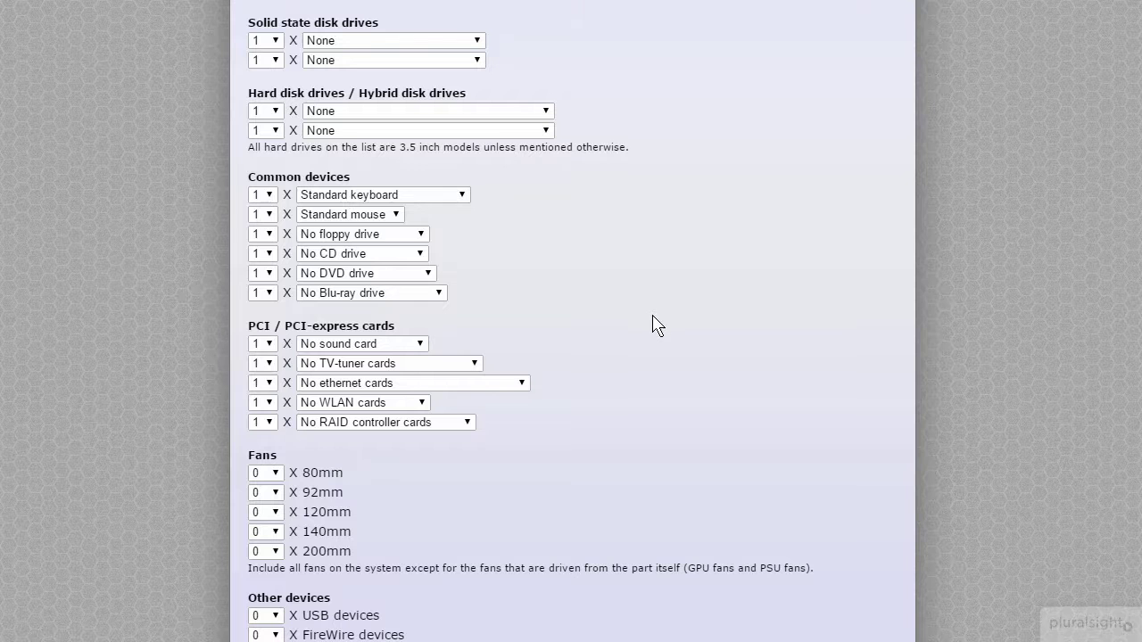
scroll(656, 323, up, 4)
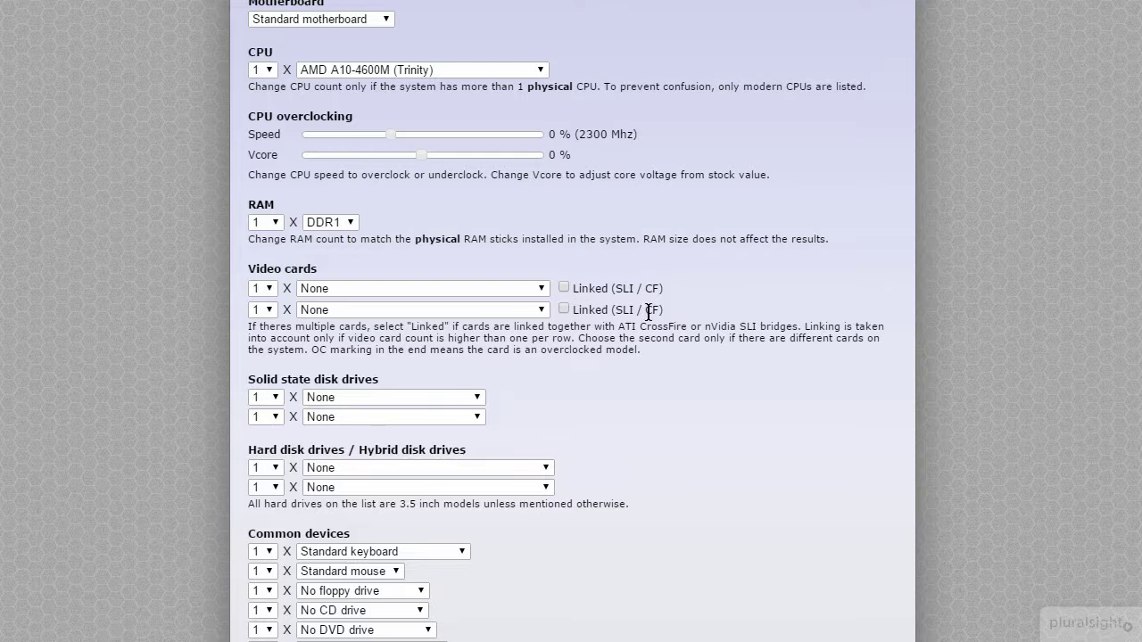
scroll(658, 397, up, 1)
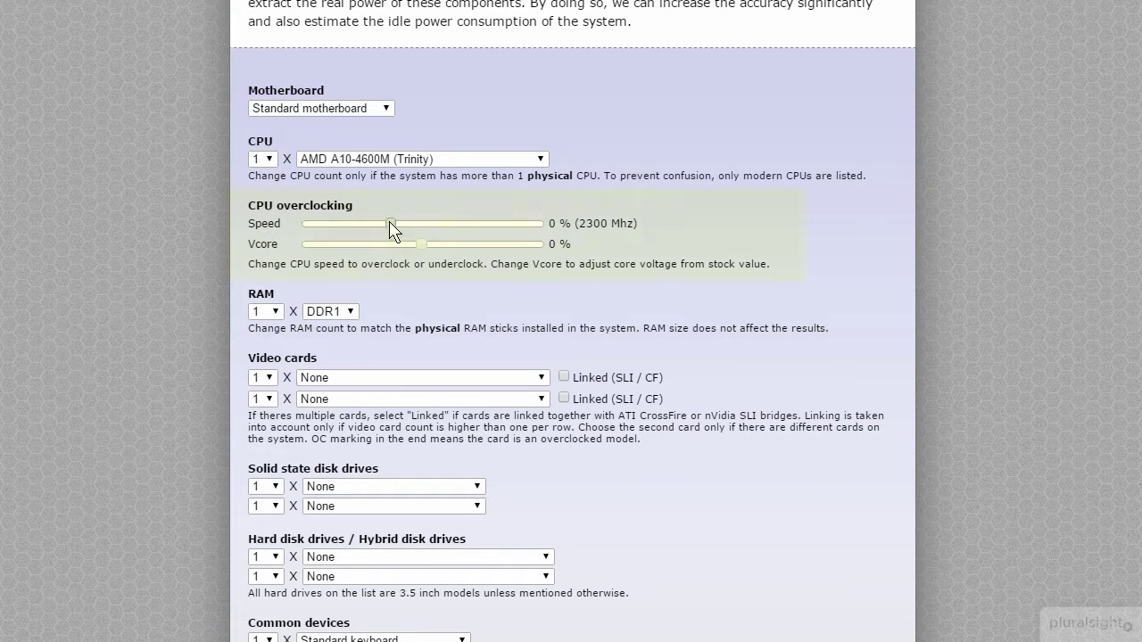